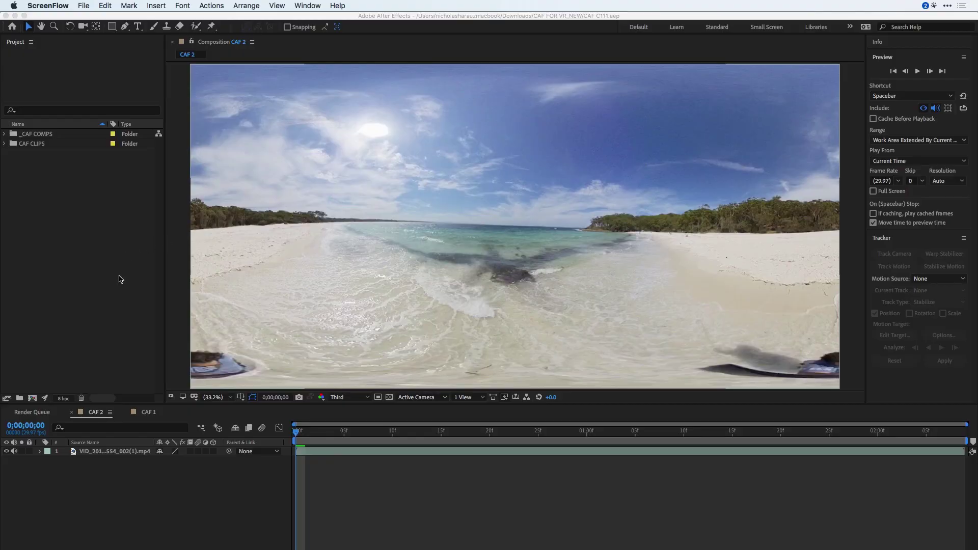
Scrub through the beach footage in the timeline and return to frame 0.
left_click(121, 279)
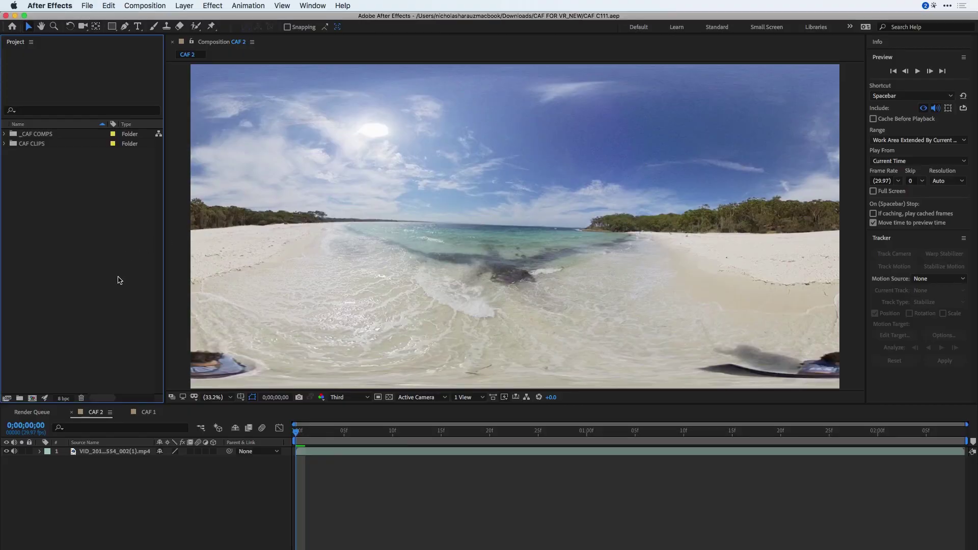
left_click(303, 435)
left_click_drag(303, 435, 298, 413)
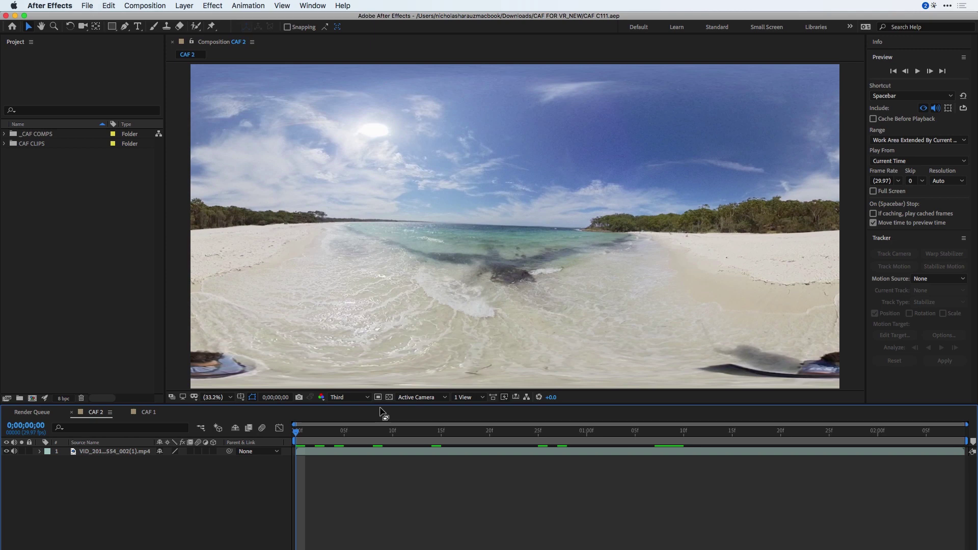
left_click_drag(383, 414, 286, 377)
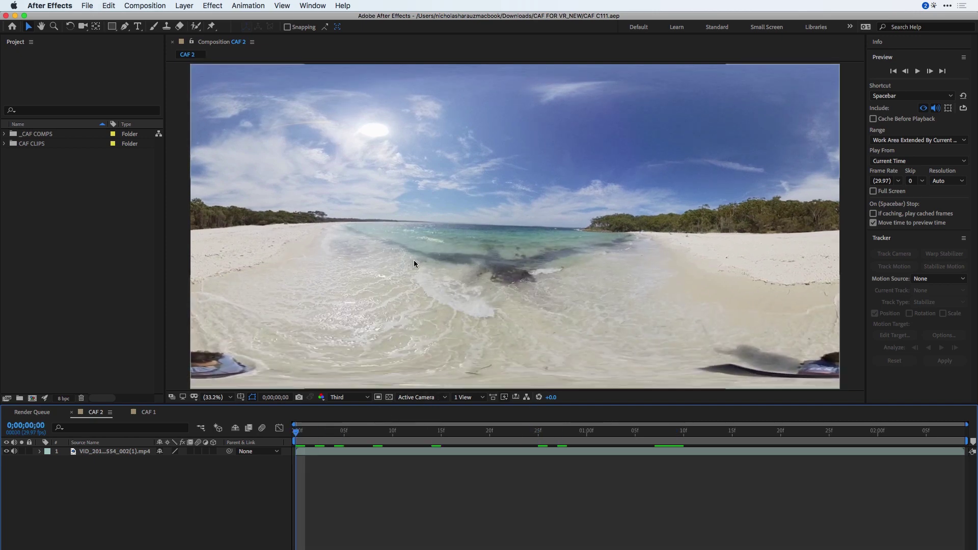
Use the VR Comp Editor script to add a 2D edit with CAF 2 as the 360 source.
left_click(315, 4)
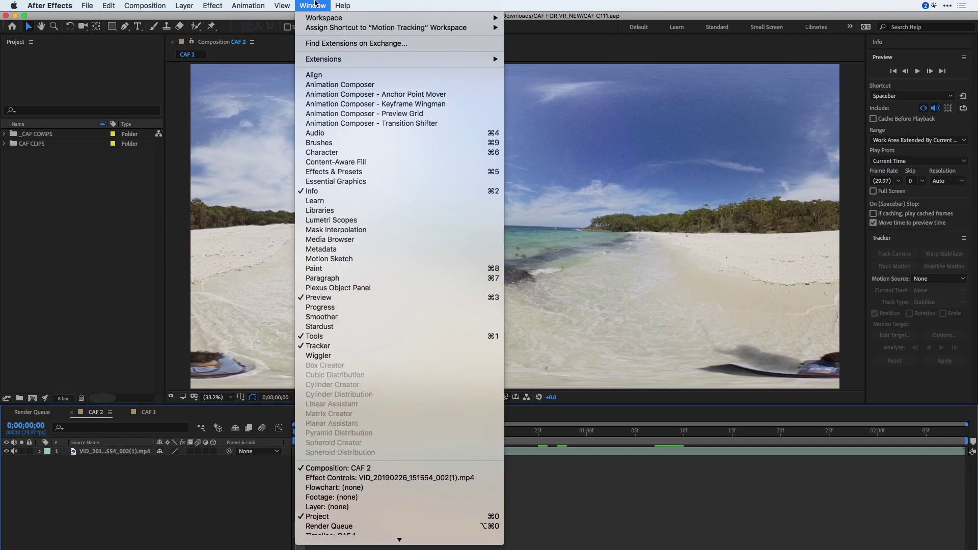
scroll(339, 540, "down", 5)
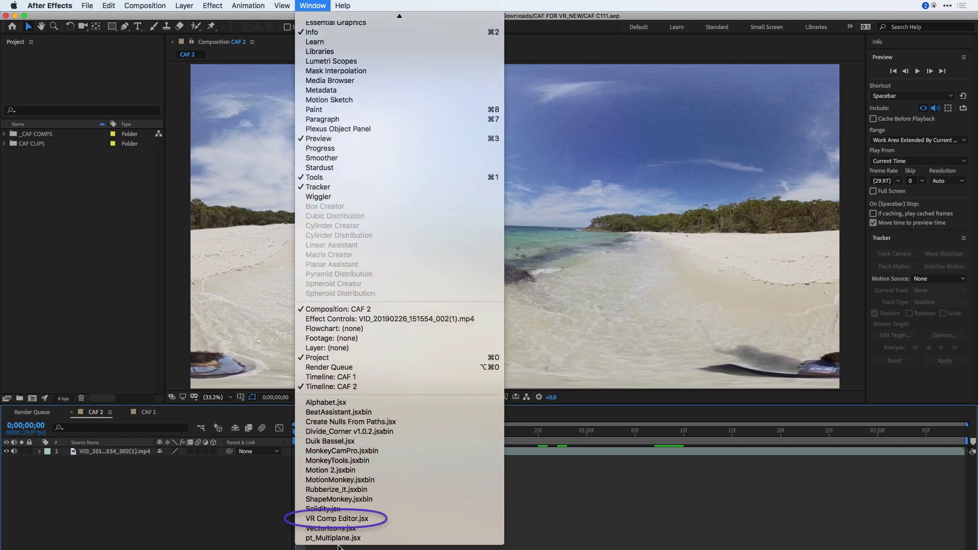
left_click(345, 520)
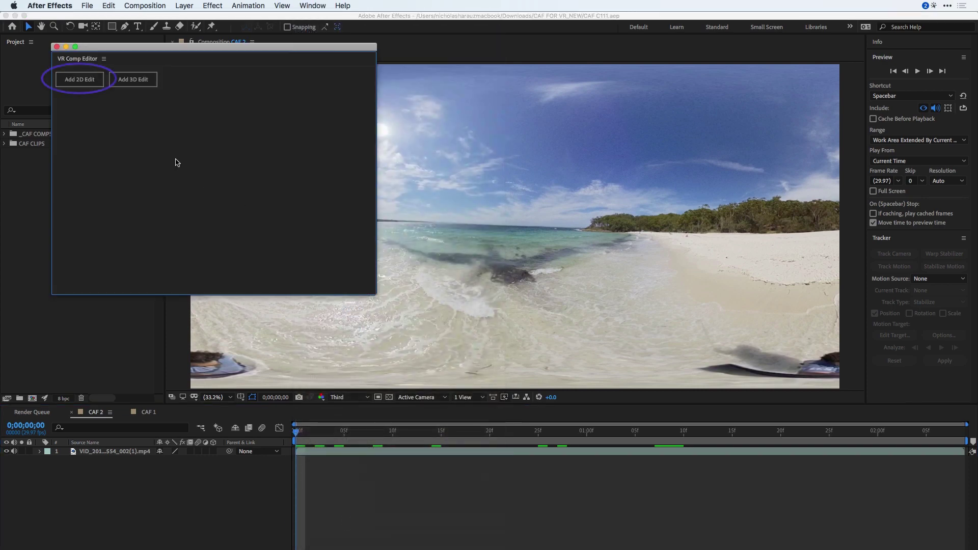
left_click(92, 84)
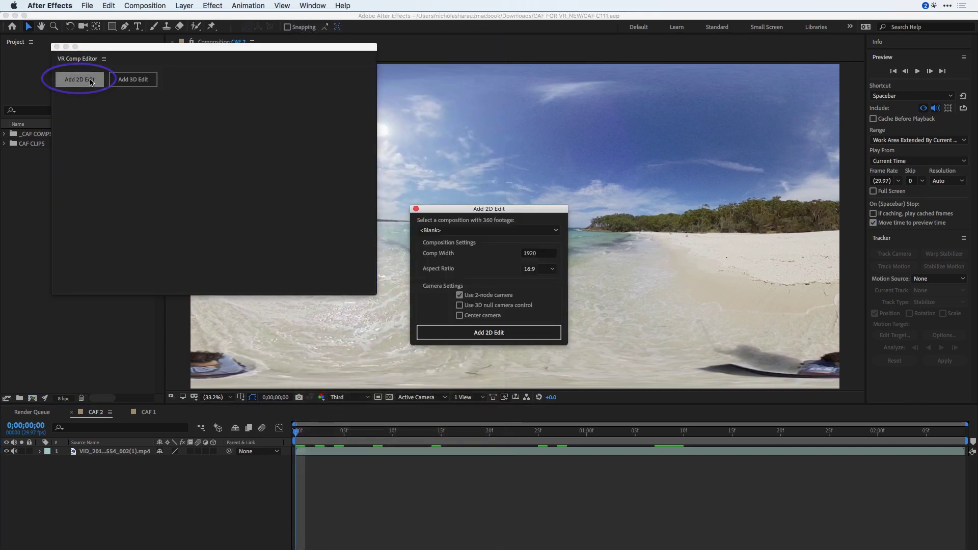
left_click(486, 232)
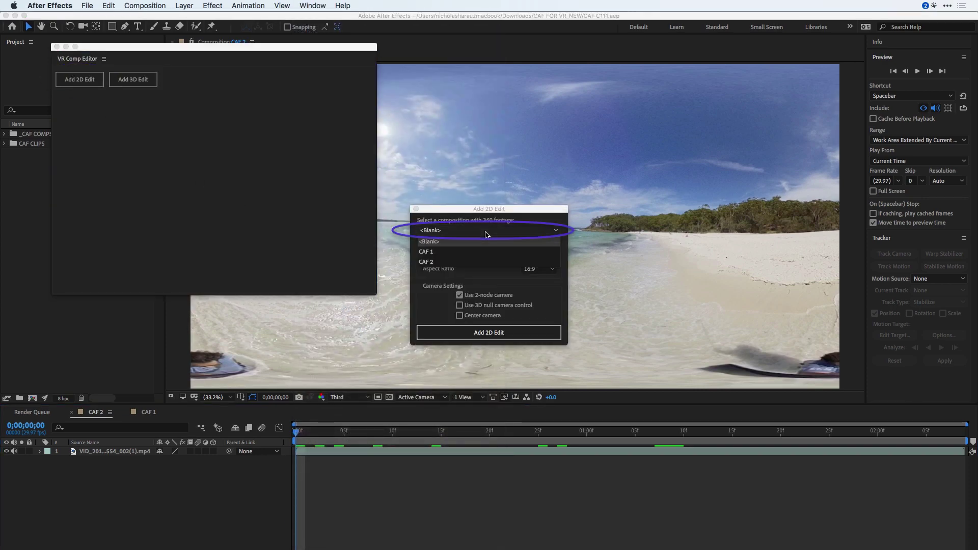
left_click(458, 261)
left_click(478, 334)
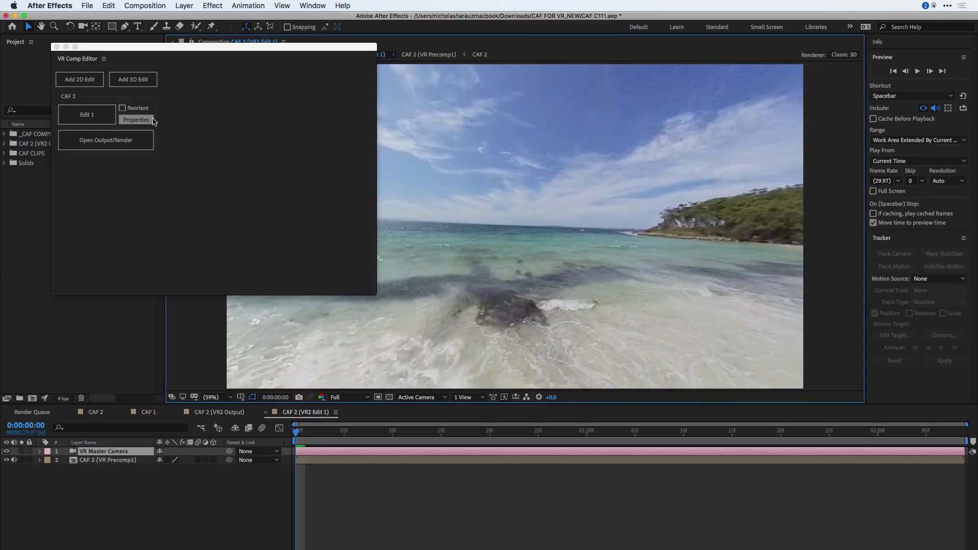
Close the VR Comp Editor, orbit the view down onto the man, and stop playback at frame 26.
left_click(56, 47)
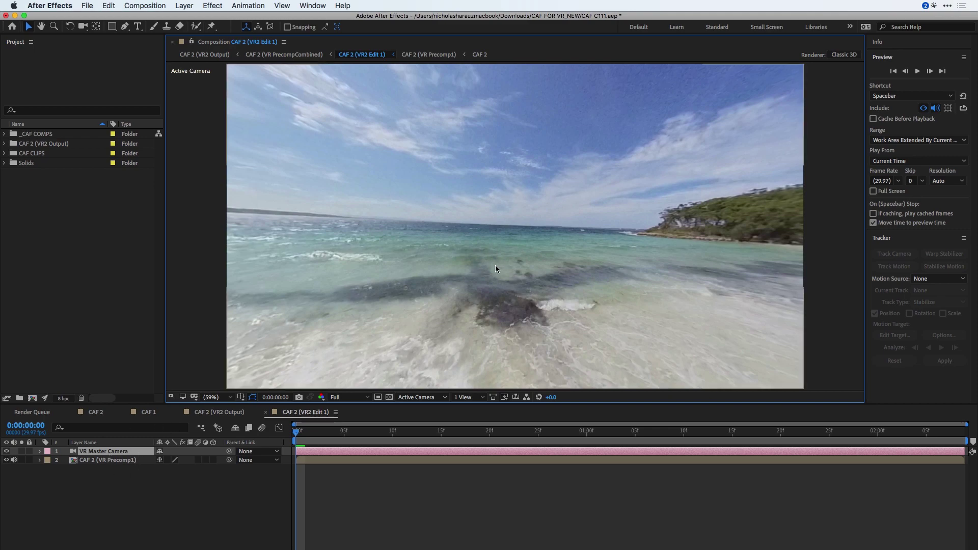
key("c")
left_click_drag(495, 265, 500, 147)
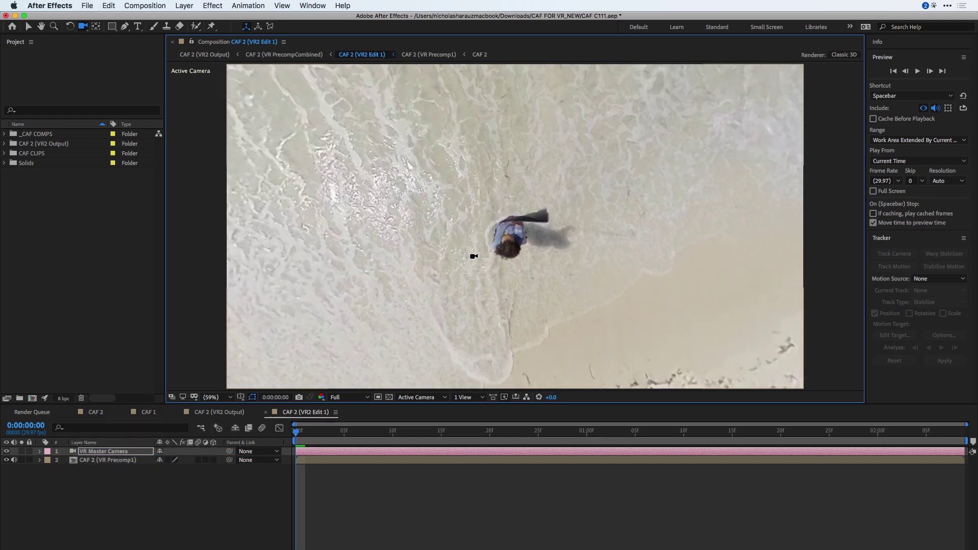
key("space")
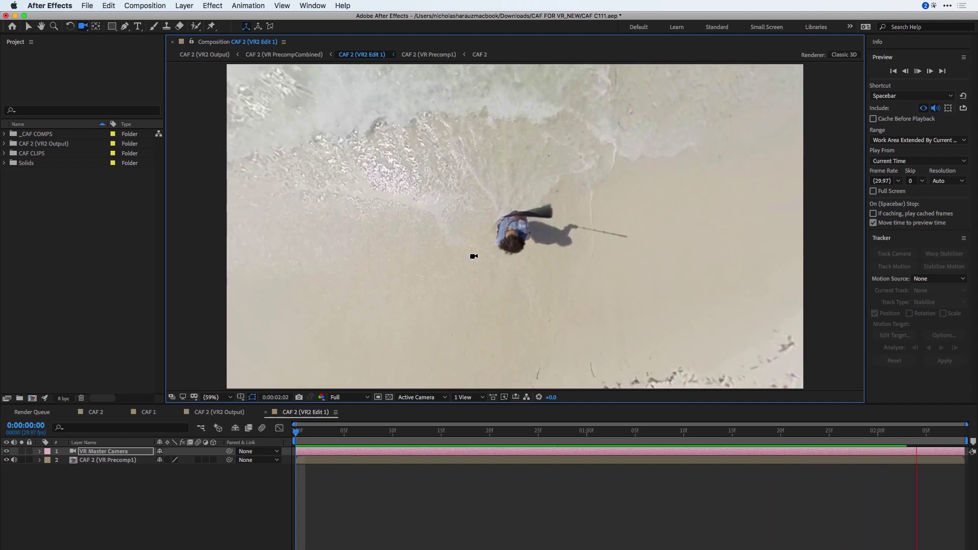
key("space")
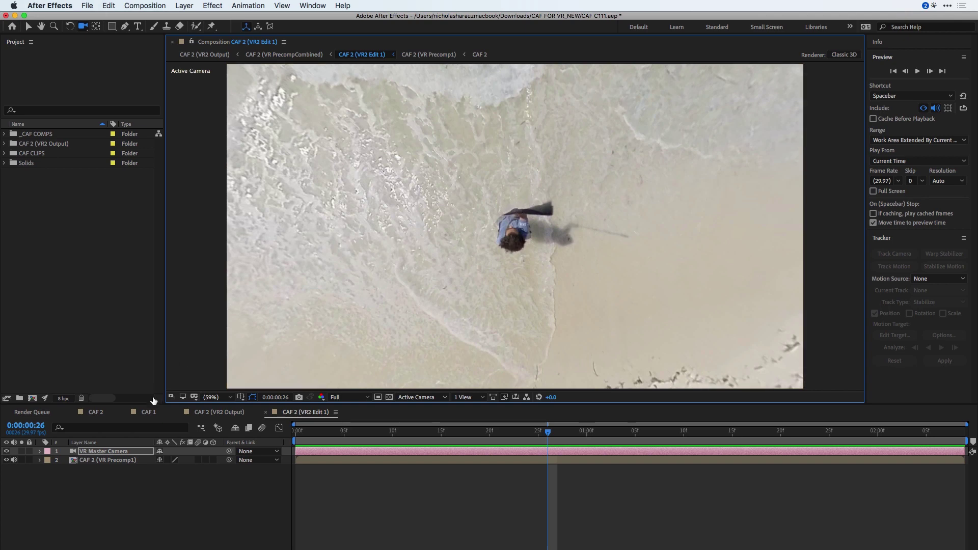
Draw a closed polygon Pen mask around the man and his shadow on the precomp layer.
left_click(117, 460)
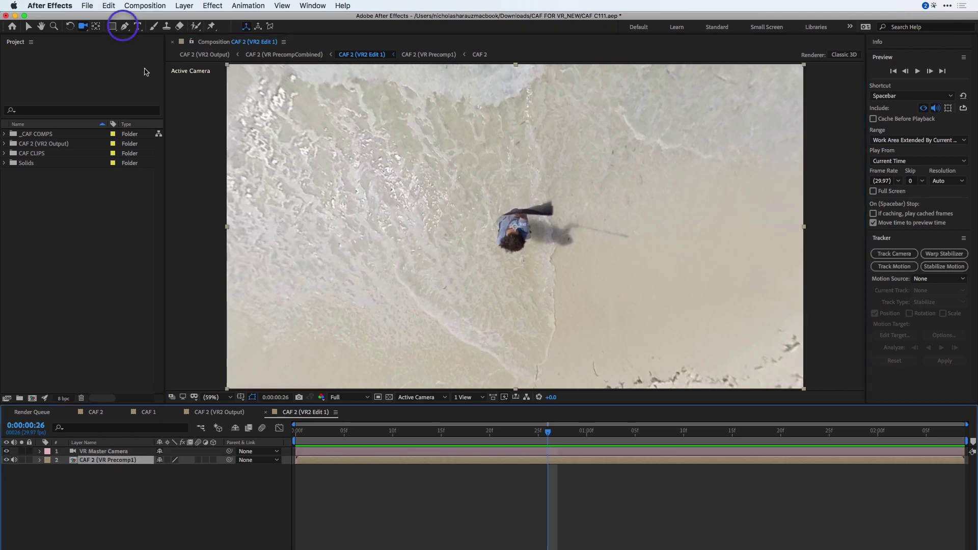
left_click(126, 28)
left_click(484, 200)
left_click(523, 187)
left_click(583, 185)
left_click(631, 209)
left_click(651, 242)
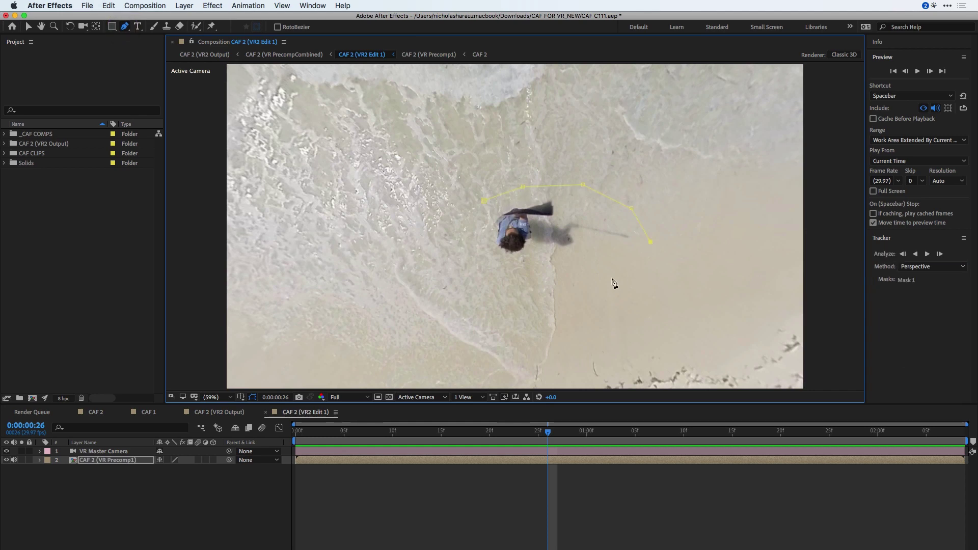
left_click(484, 201)
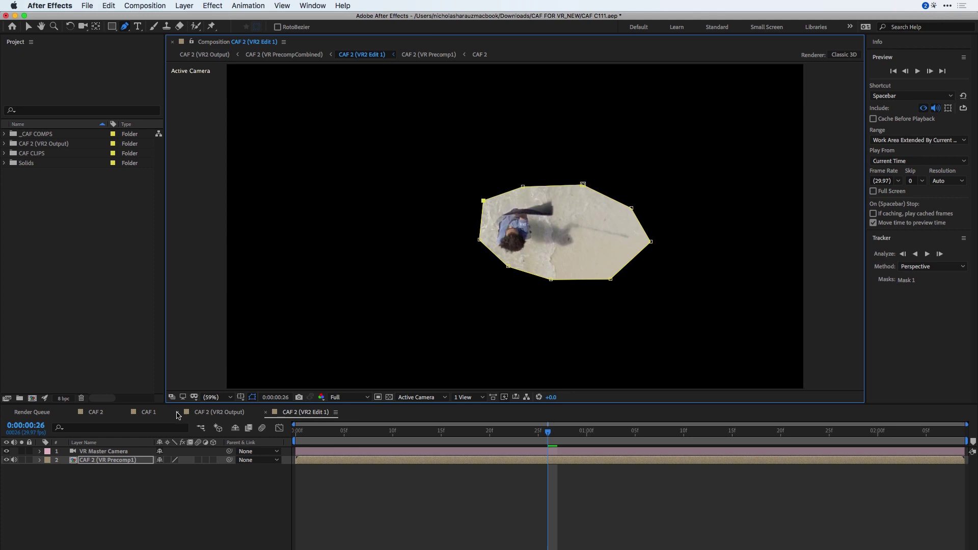
Set the layer's Mask 1 mode to None.
left_click(128, 460)
key("m")
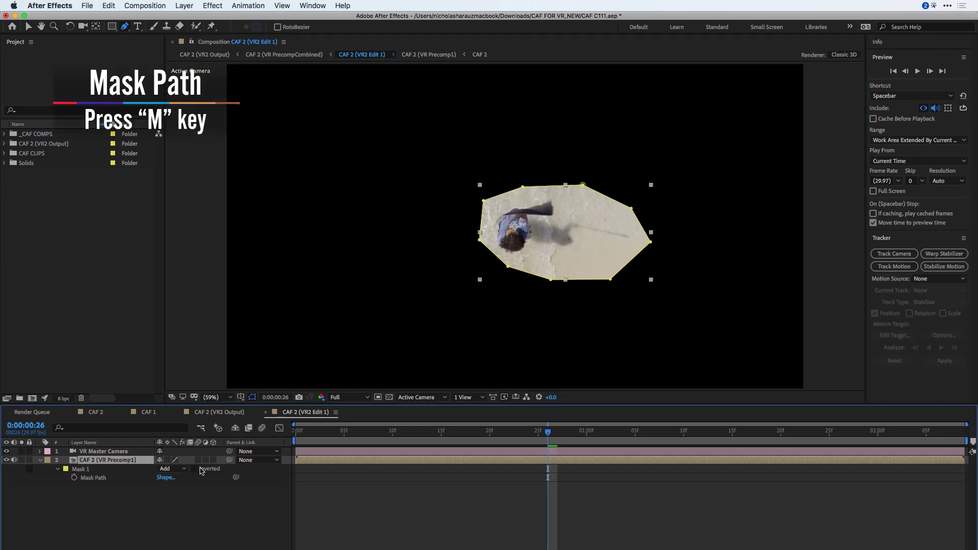
left_click(180, 469)
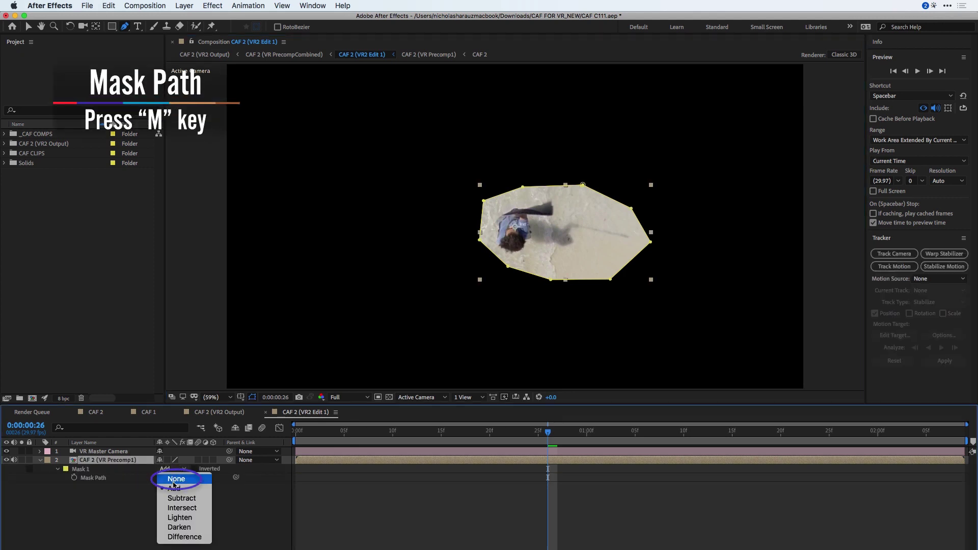
left_click(175, 479)
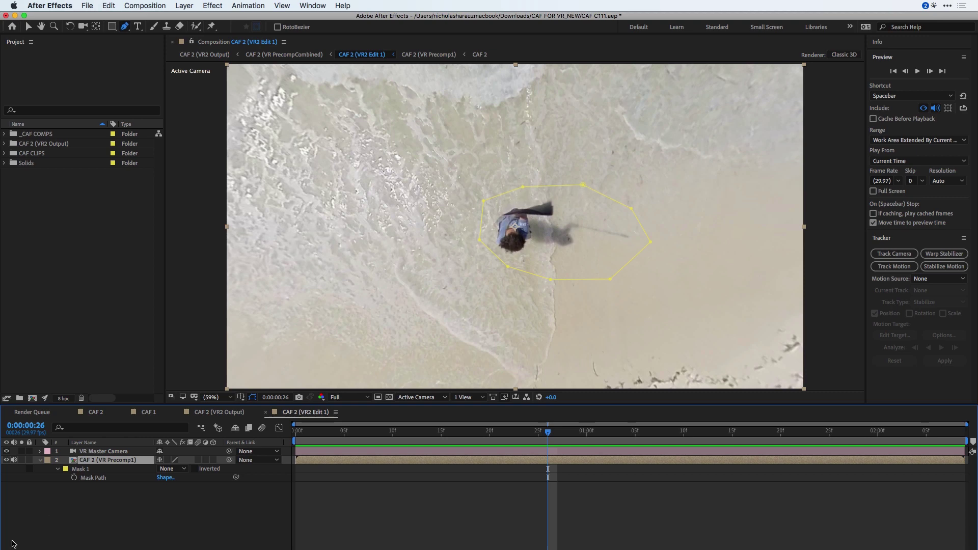
Open the Content-Aware Fill panel from the Window menu.
left_click(310, 6)
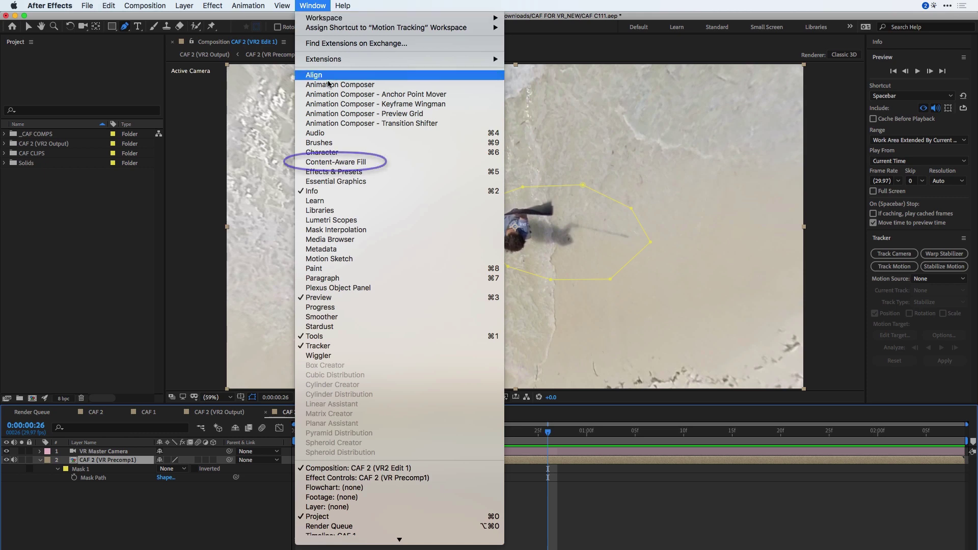
left_click(345, 163)
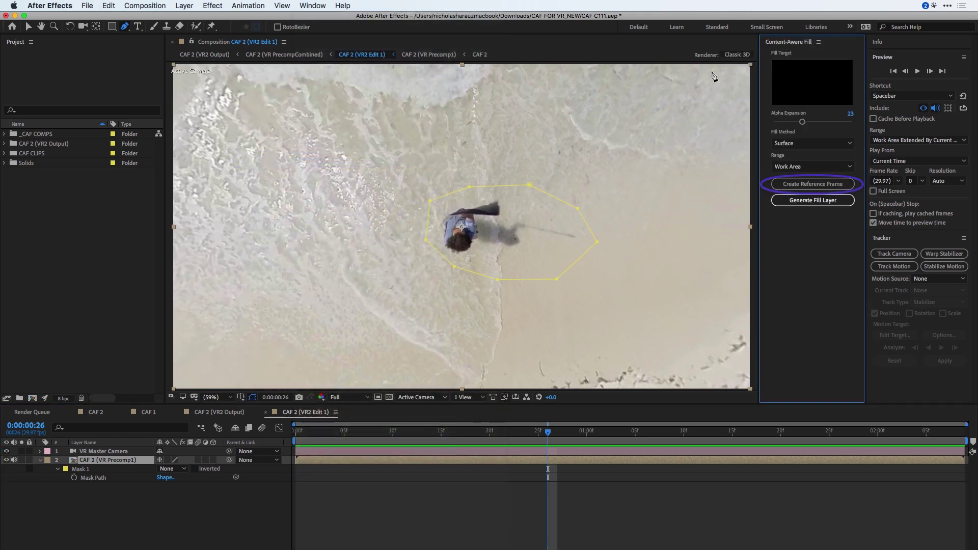
Create a reference frame in Photoshop and quick-select the man and his shadow.
left_click(817, 184)
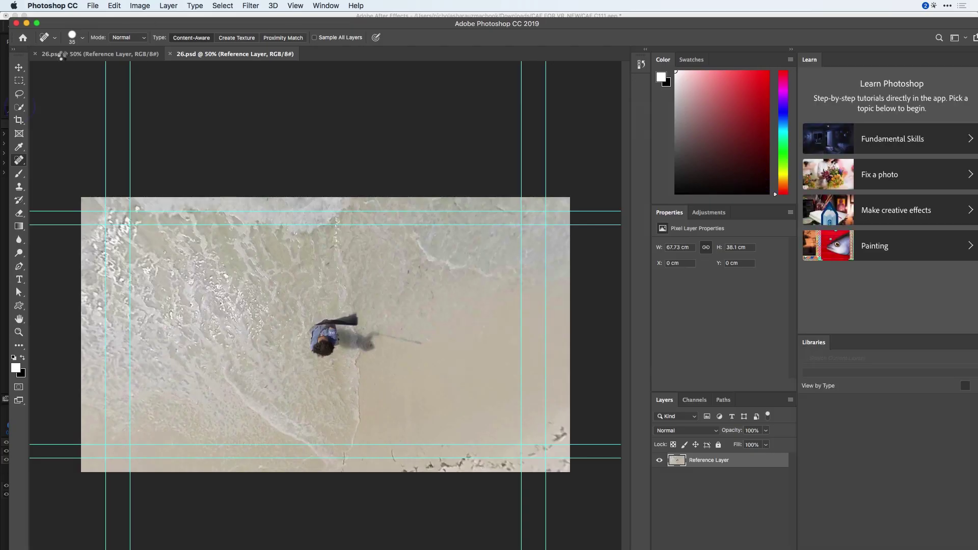
left_click(19, 107)
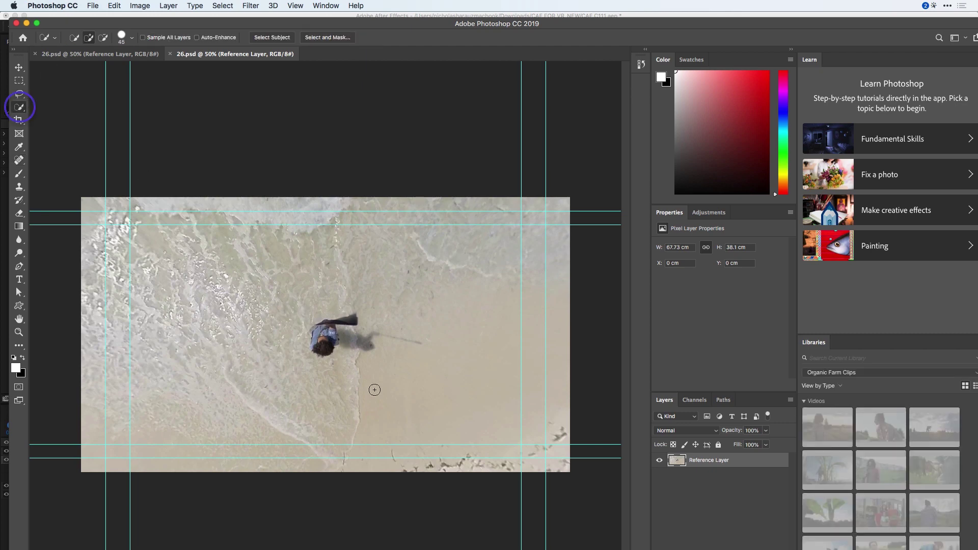
mouse_move(319, 350)
left_mouse_down()
mouse_move(324, 332)
mouse_move(407, 337)
mouse_move(426, 349)
mouse_move(315, 328)
mouse_move(305, 354)
mouse_move(362, 353)
left_mouse_up()
Expand the selection by 5 pixels.
left_click(223, 6)
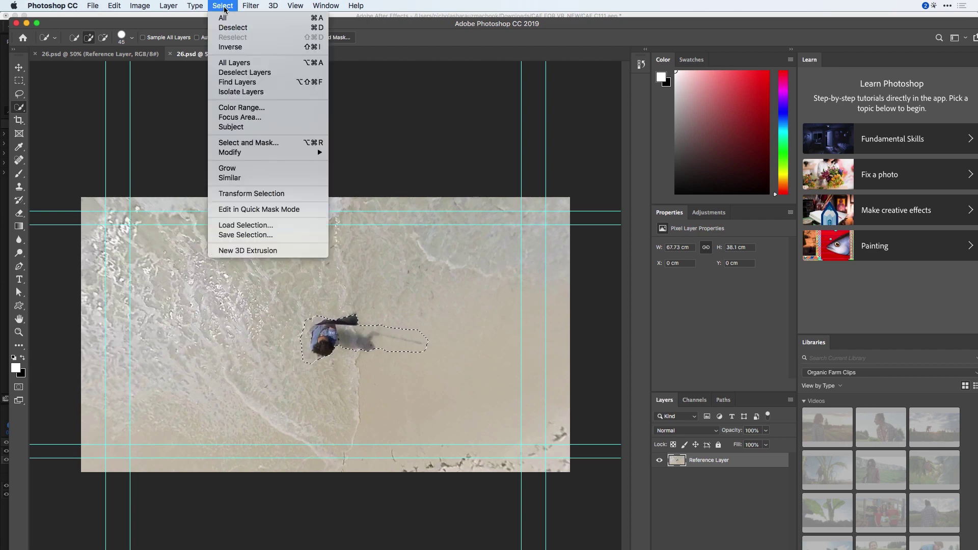
mouse_move(261, 152)
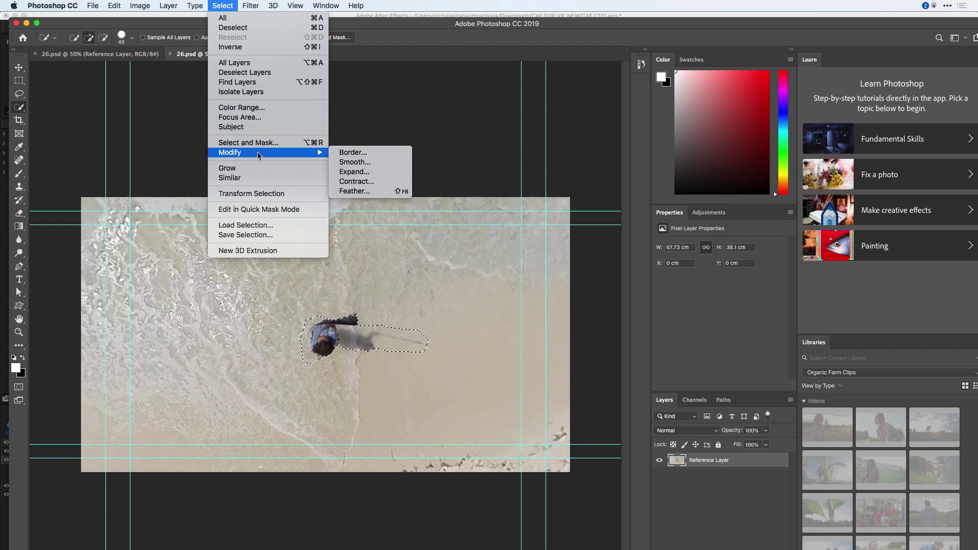
left_click(371, 177)
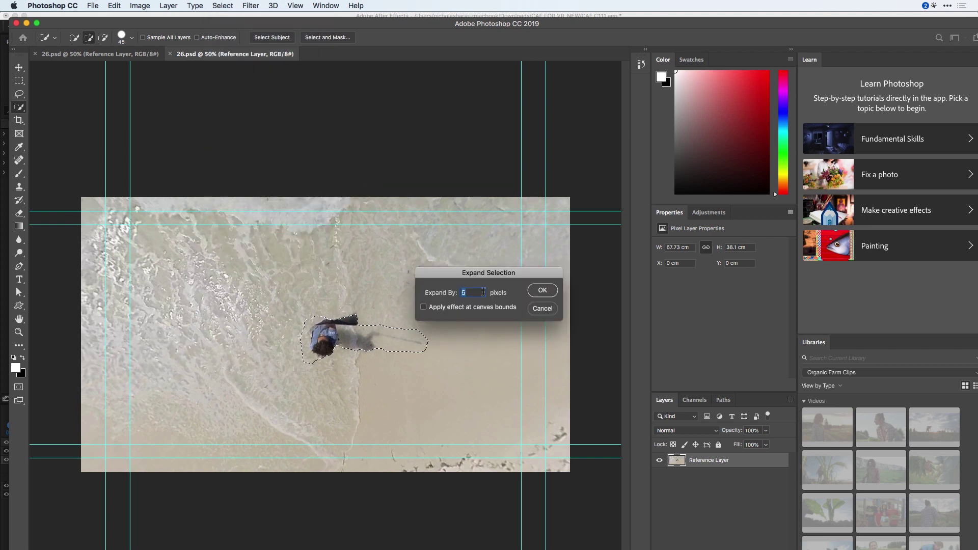
left_click(539, 294)
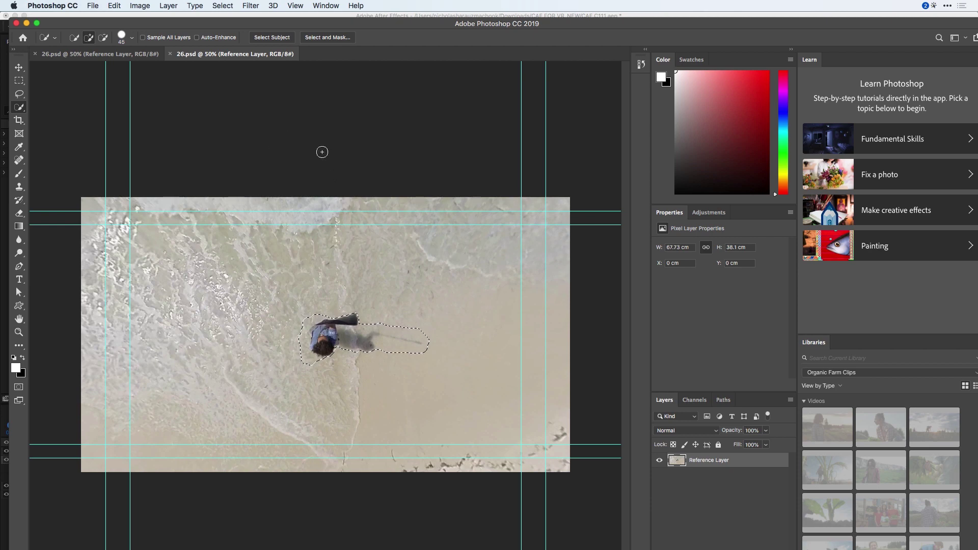
Content-Aware Fill the selection, excluding the bottom strip from sampling, with output to a new layer.
left_click(114, 6)
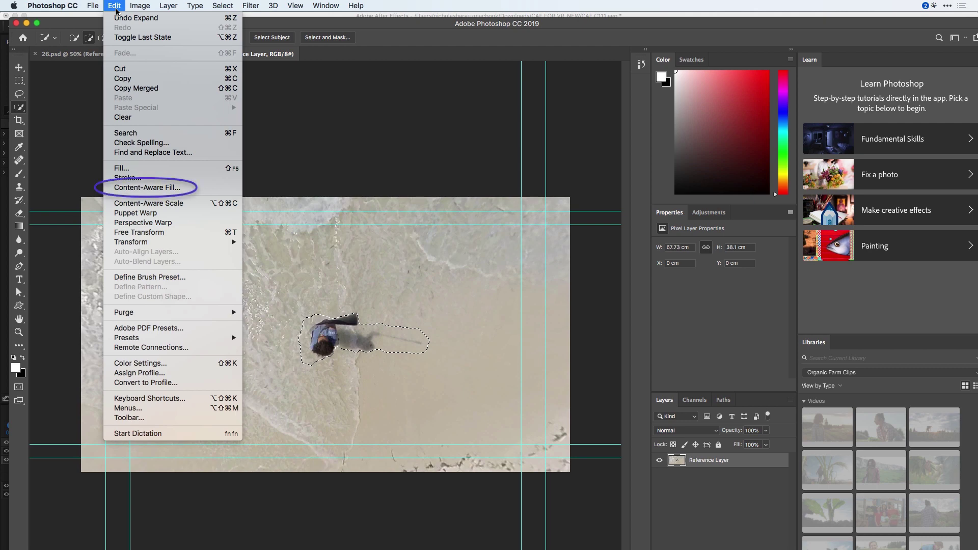
left_click(151, 188)
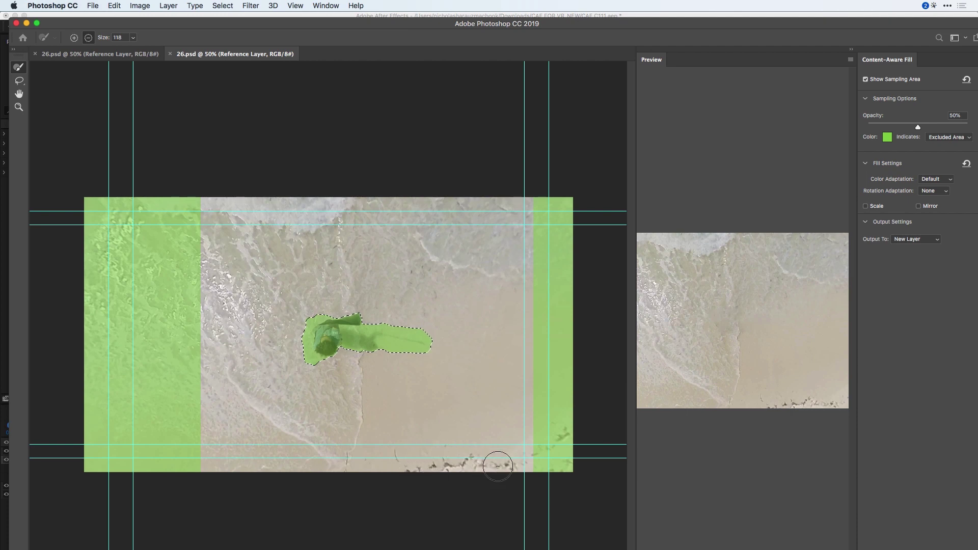
mouse_move(471, 463)
left_mouse_down()
mouse_move(408, 464)
mouse_move(557, 448)
left_mouse_up()
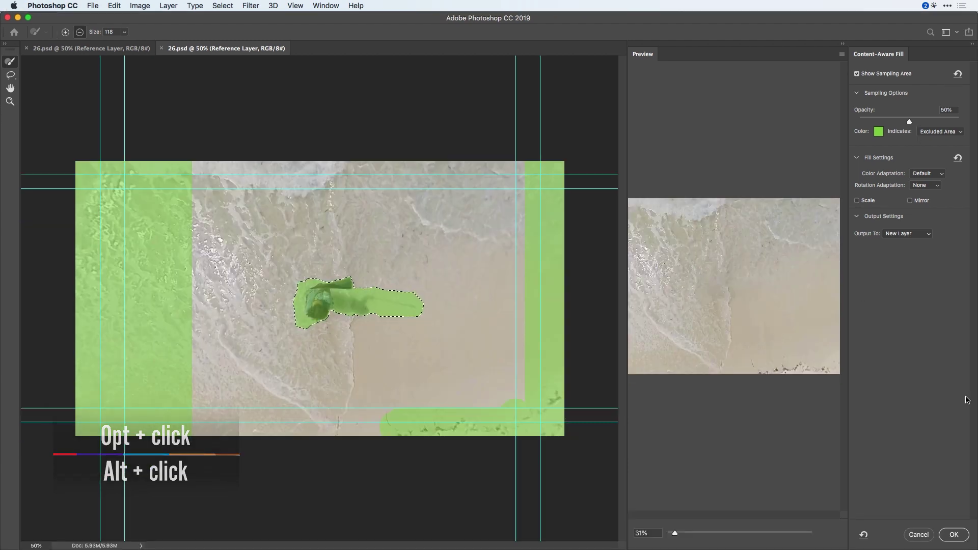
left_click(954, 535)
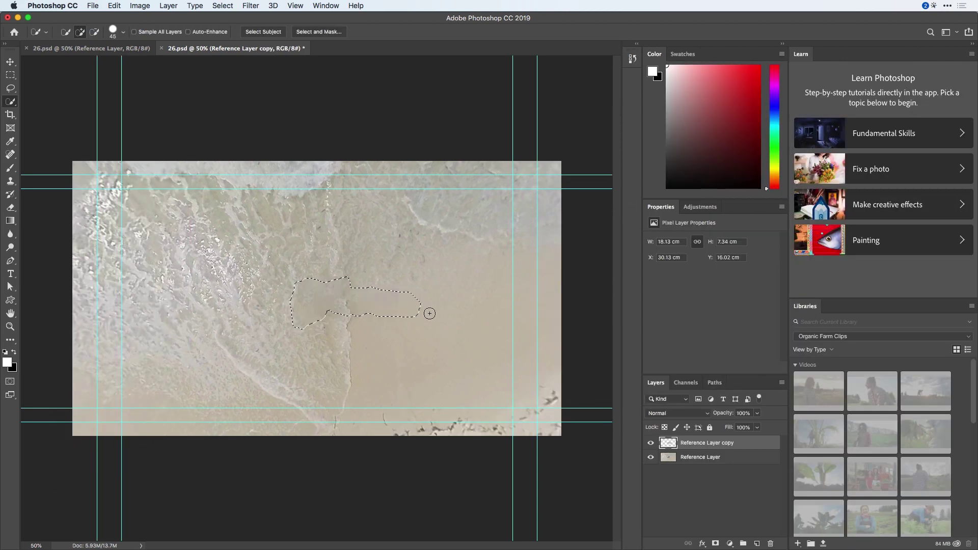
Deselect, then patch the smudge where the man stood with nearby clean sand using the Patch Tool.
key("super+d")
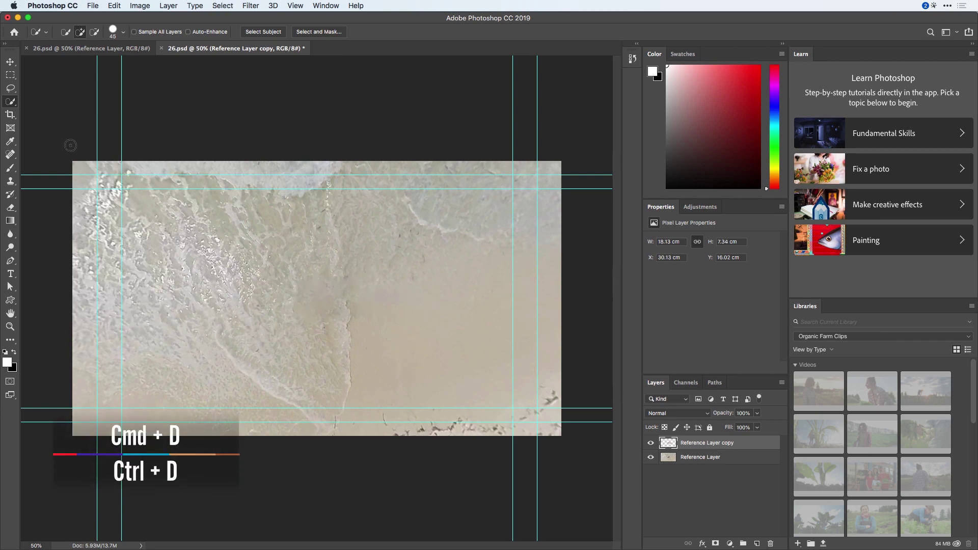
left_click_drag(11, 156, 51, 175)
mouse_move(306, 264)
left_mouse_down()
mouse_move(267, 302)
mouse_move(316, 330)
mouse_move(365, 328)
mouse_move(349, 287)
mouse_move(294, 285)
mouse_move(295, 271)
mouse_move(293, 334)
left_mouse_up()
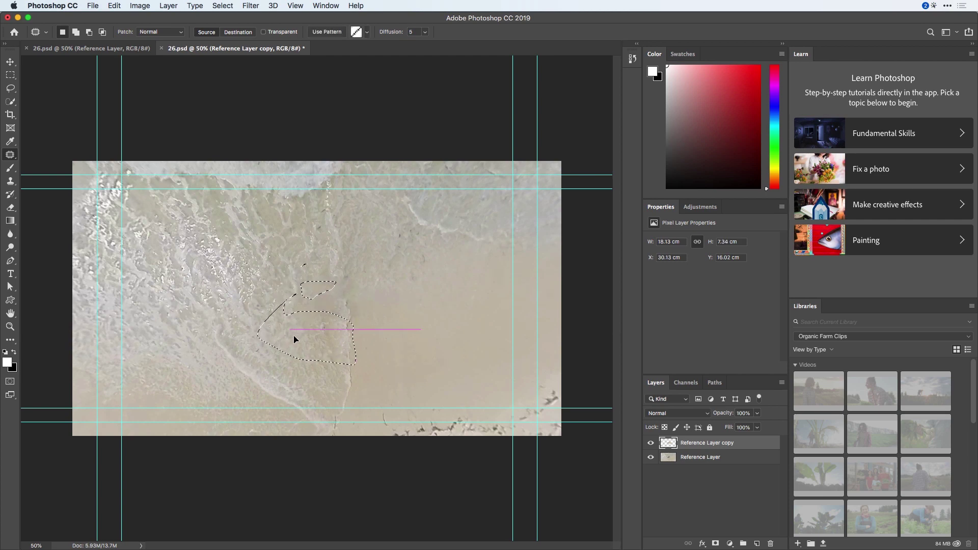
key("super+z")
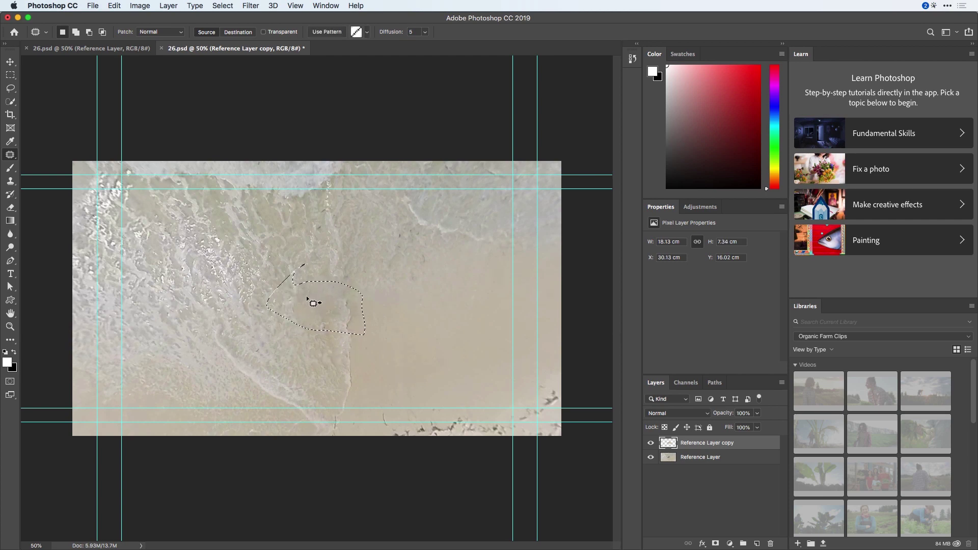
key("super+d")
mouse_move(293, 284)
left_mouse_down()
mouse_move(311, 346)
mouse_move(287, 281)
mouse_move(320, 298)
mouse_move(279, 322)
mouse_move(355, 317)
mouse_move(308, 285)
left_mouse_up()
left_click_drag(301, 328, 388, 288)
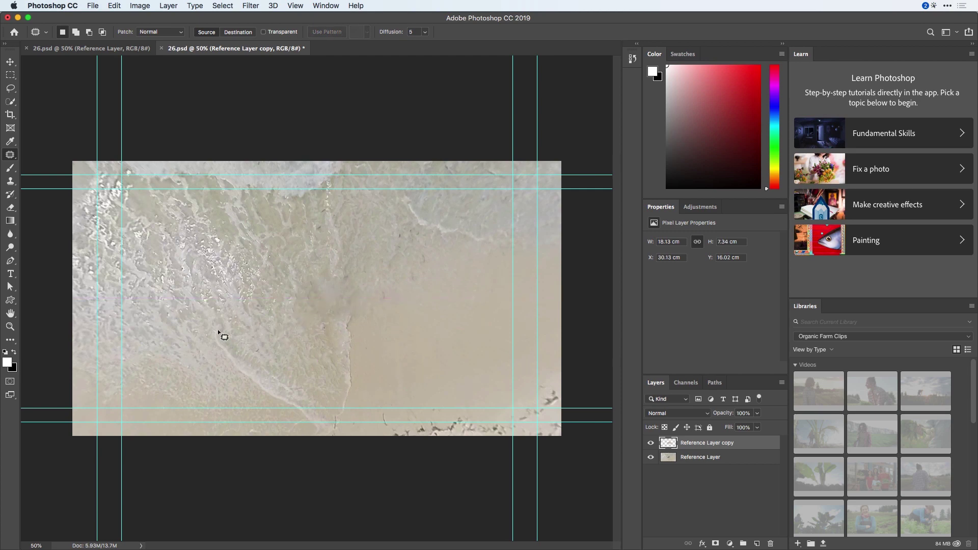
right_click(10, 155)
Spot-heal the remaining sand marks with a 150-size brush, then save 26.psd and quit Photoshop.
left_click(48, 157)
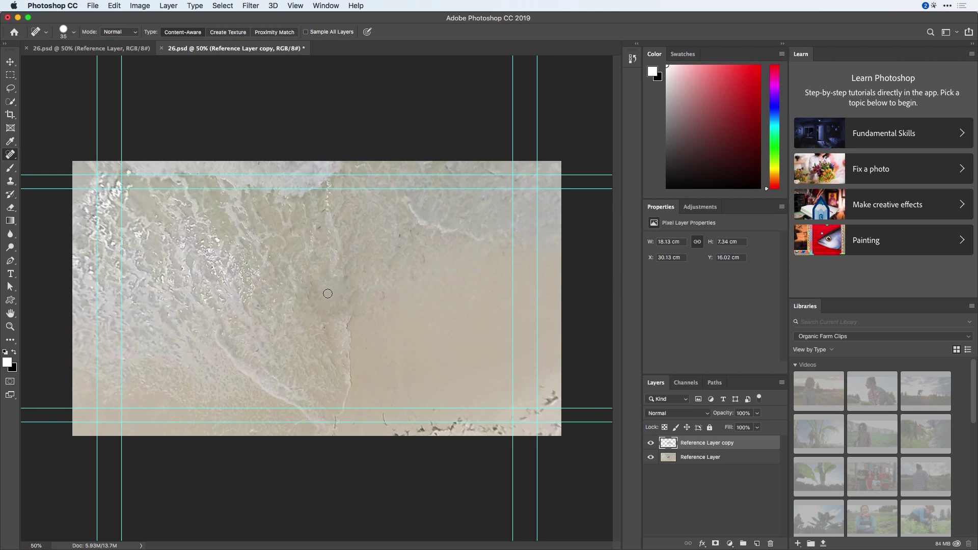
key("bracketright")
key("bracketright")
key("bracketright")
key("bracketright")
key("bracketright")
key("bracketright")
key("bracketright")
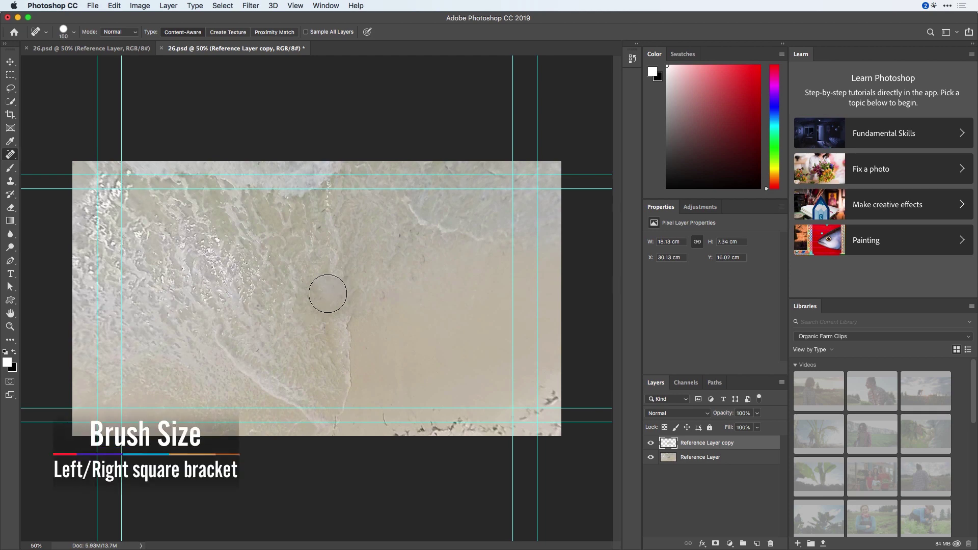
left_click(317, 300)
left_click(357, 285)
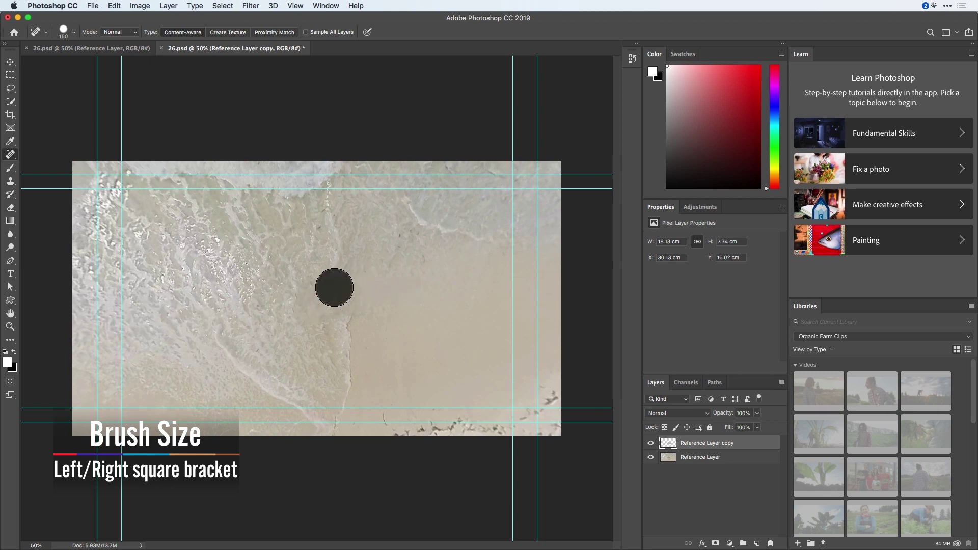
left_click(404, 280)
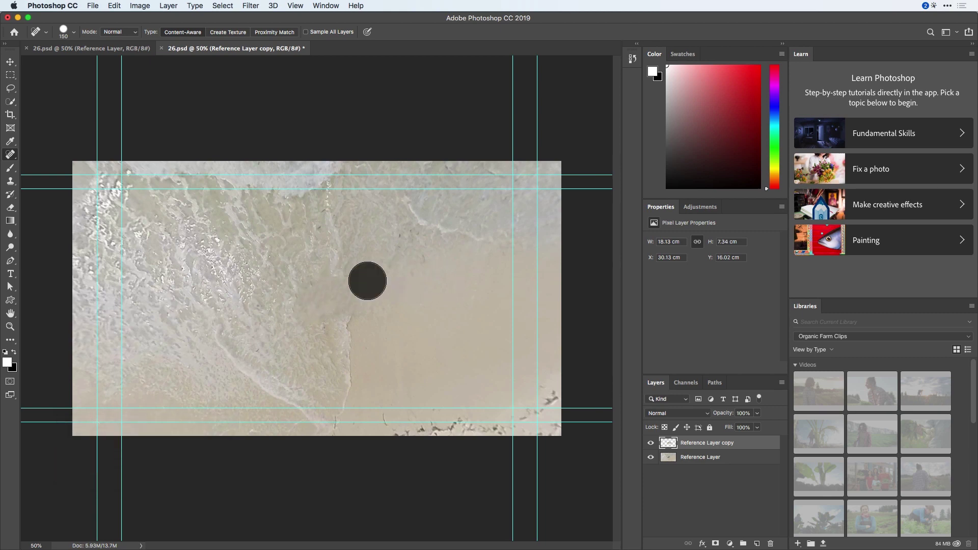
left_click(407, 278)
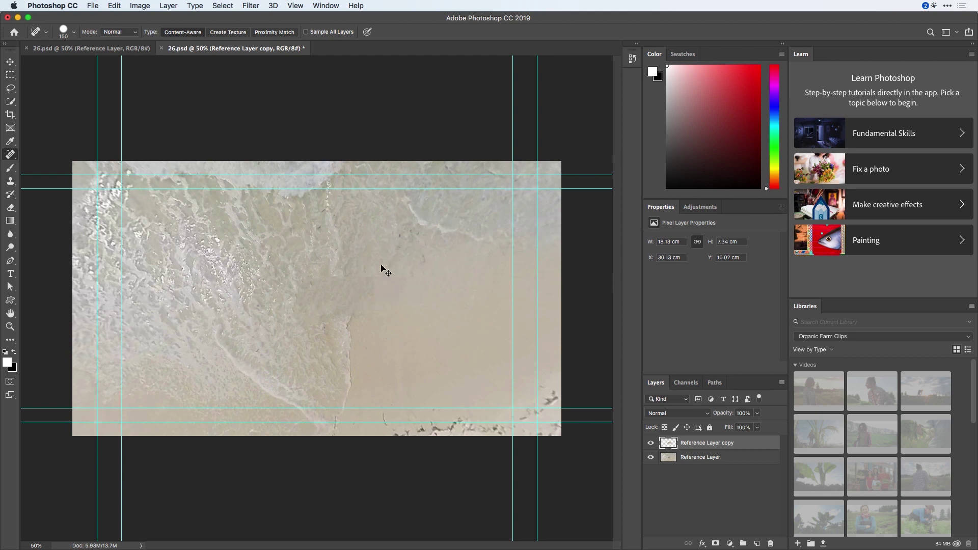
key("super+q")
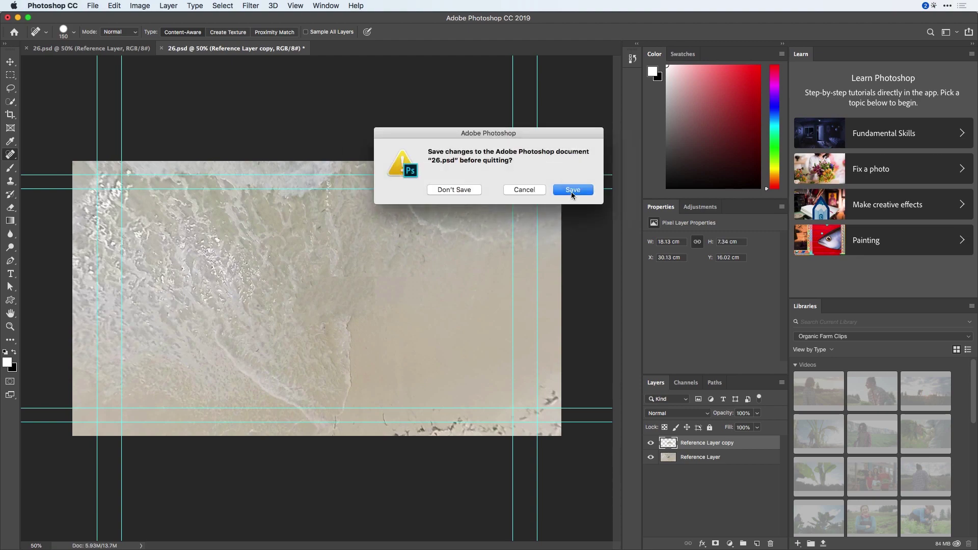
left_click(572, 192)
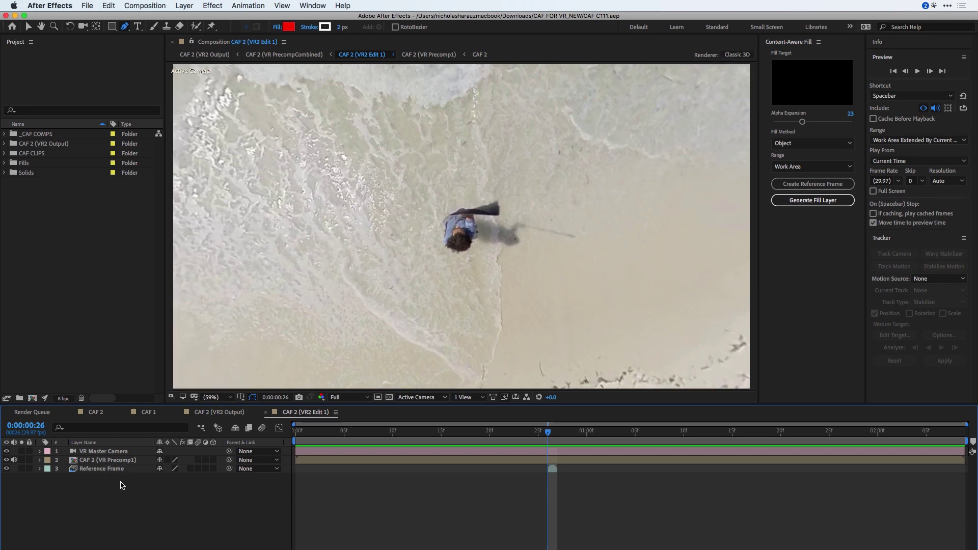
Change Mask 1 on CAF 2 (VR Precomp1) from None to Subtract, then deselect the layer.
left_click(106, 460)
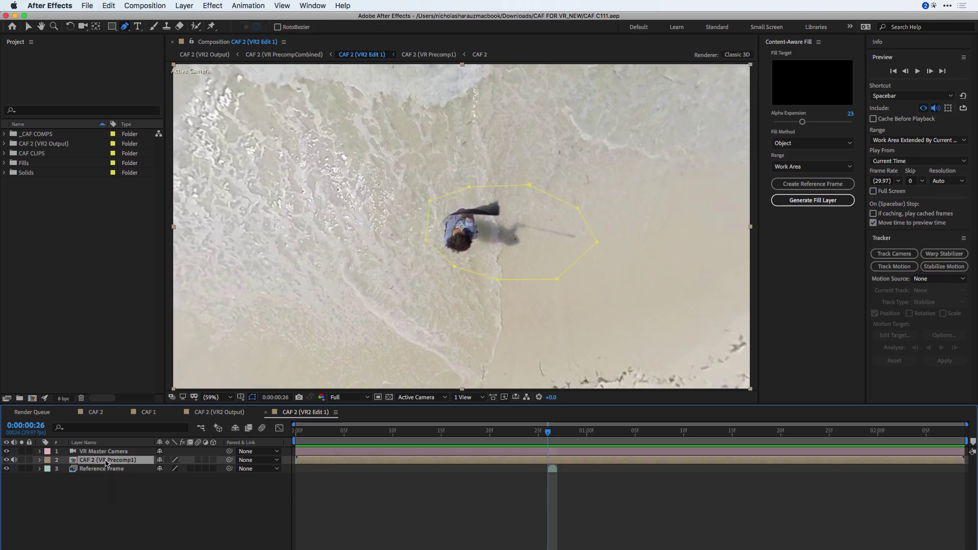
key("m")
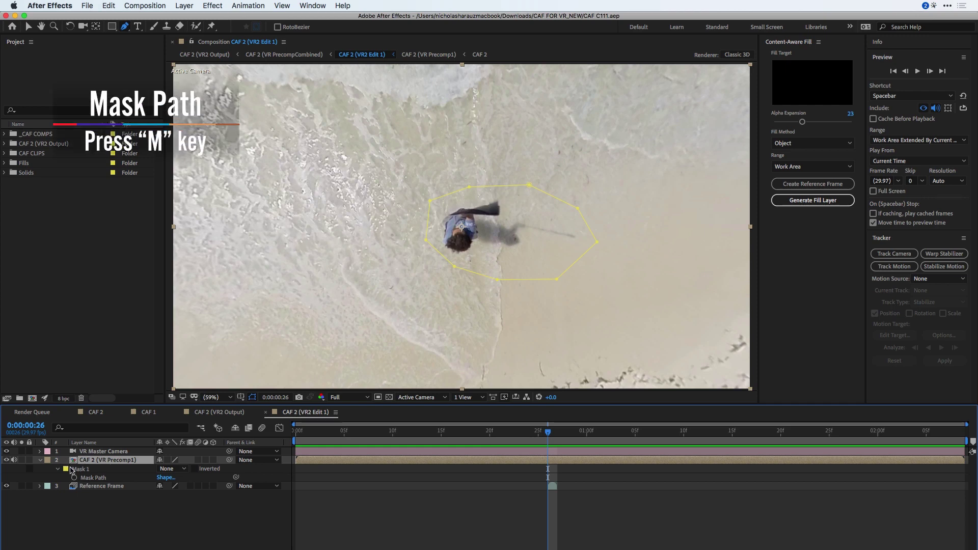
left_click(171, 469)
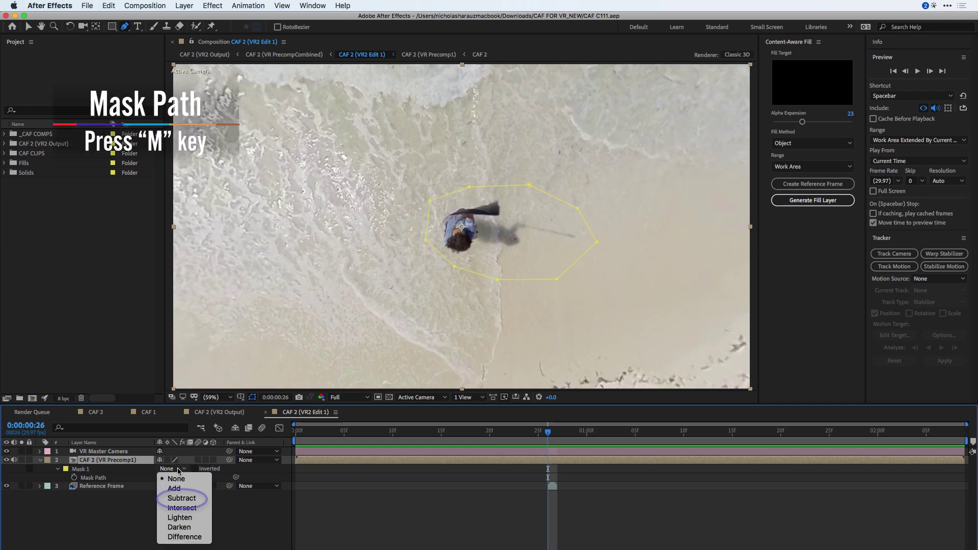
left_click(183, 499)
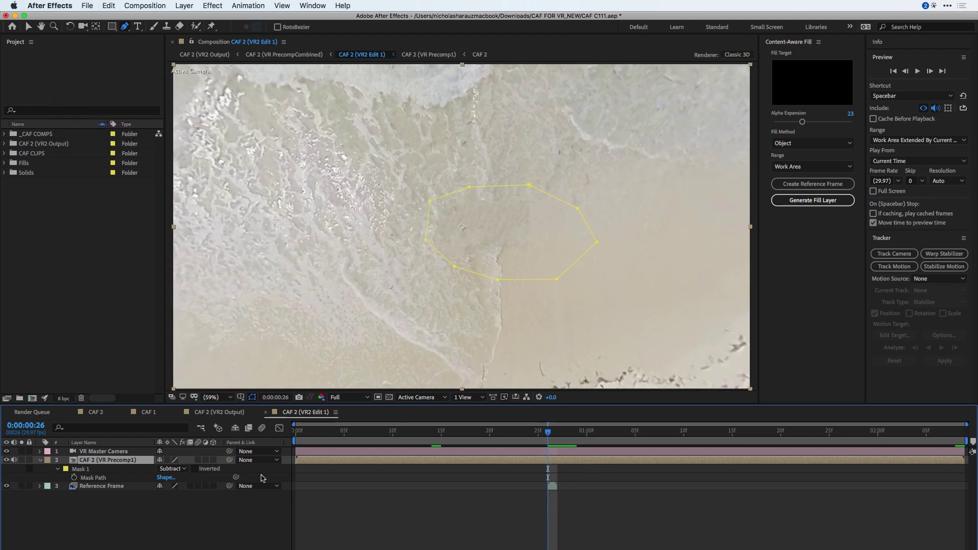
left_click(190, 520)
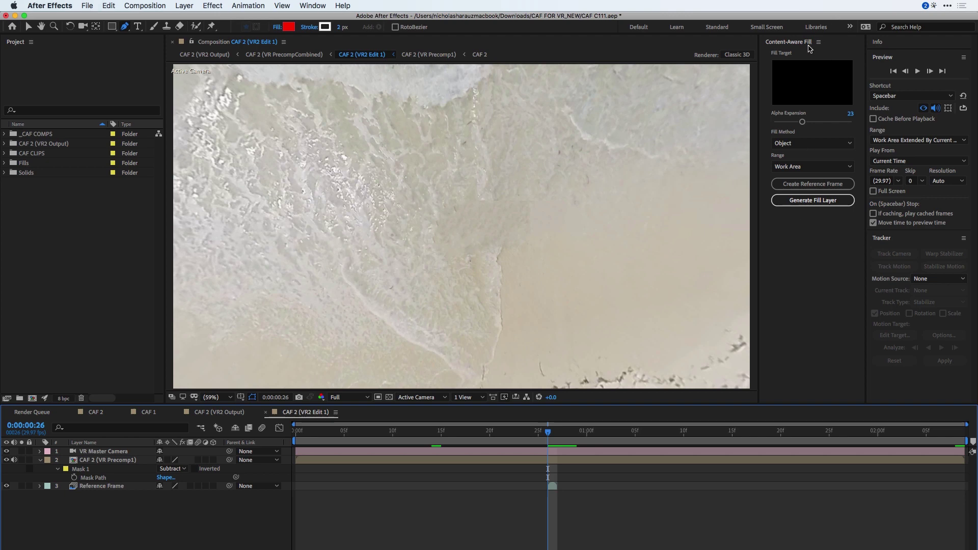
Move the playhead to 0:00:01:09 to see the black hole where the man was masked out.
left_click(675, 431)
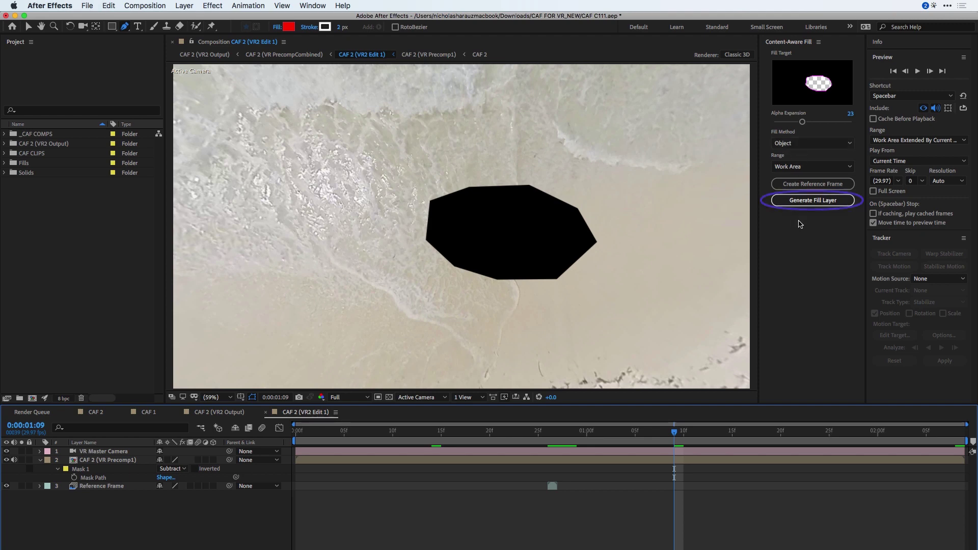
Generate the Content-Aware Fill layer Fill [00-68].psd so sand fills the masked hole, then select it.
left_click(803, 200)
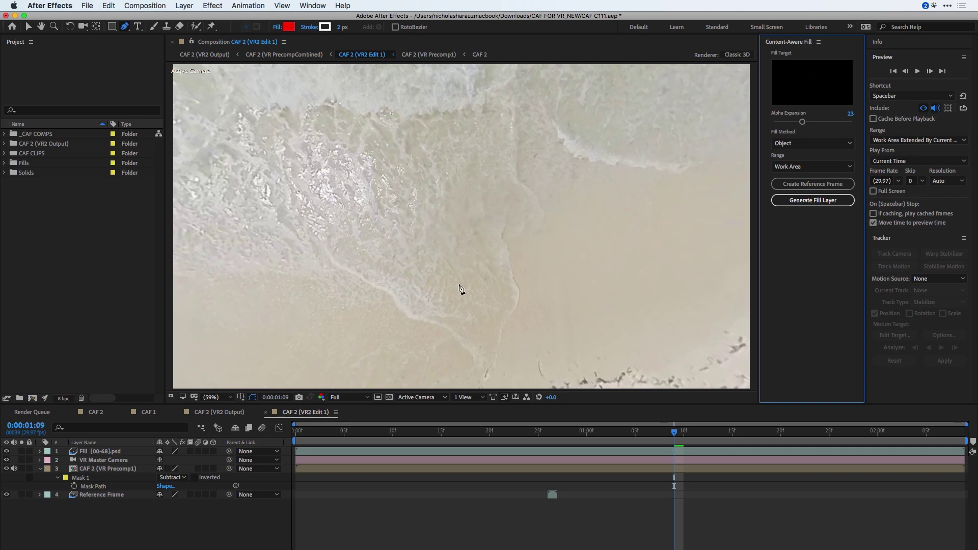
left_click(102, 452)
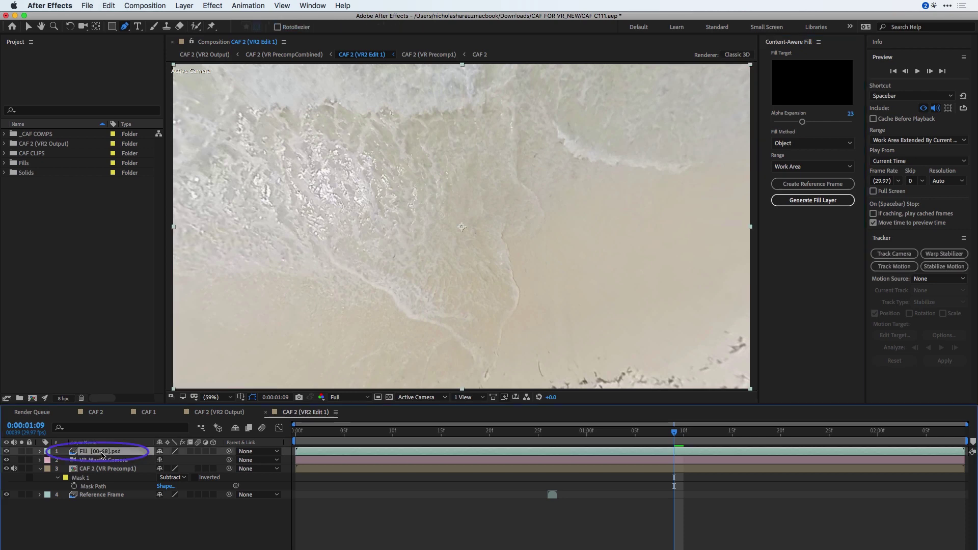